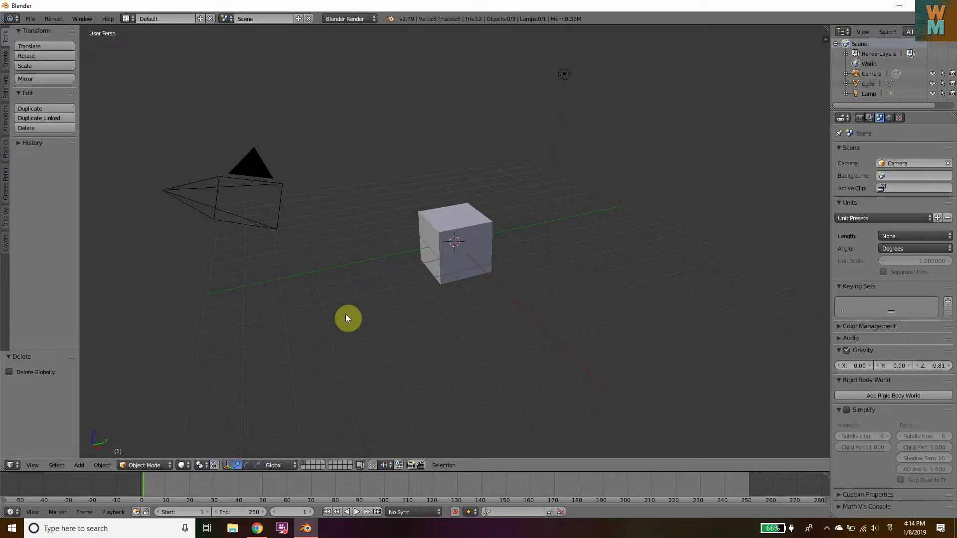
Check the keyboard input language, then add a new Text object to the scene.
click(890, 528)
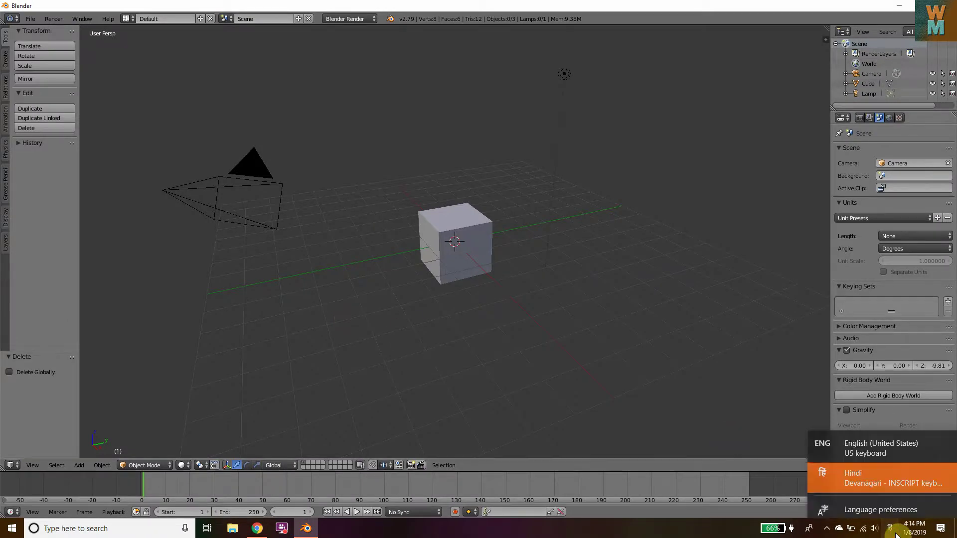
click(868, 444)
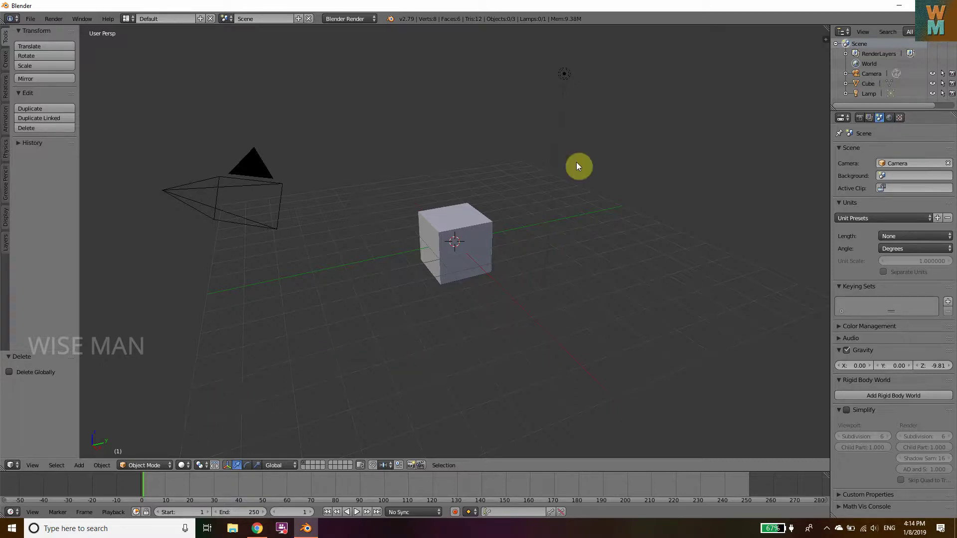
click(79, 465)
click(99, 414)
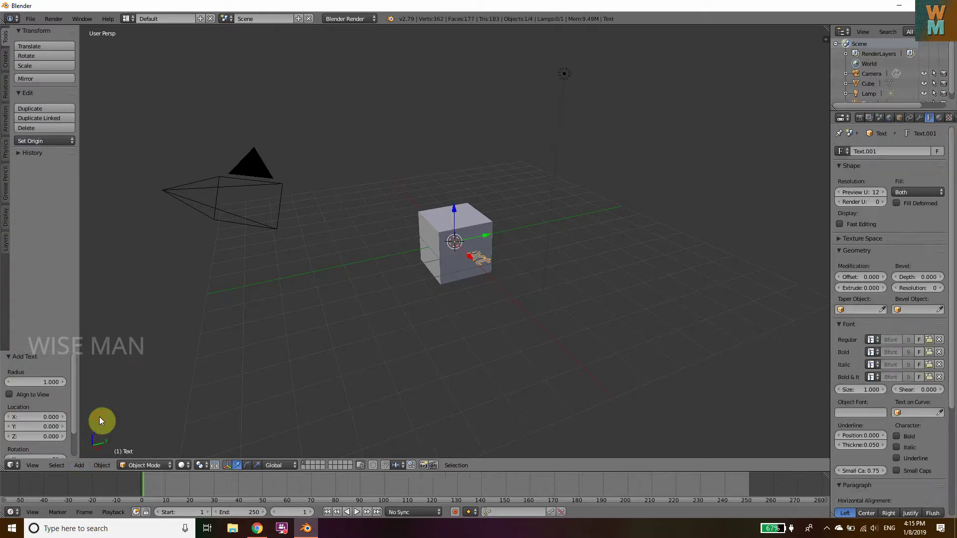
Move the text about 2.153 units along X to sit beside the cube.
key(g)
key(x)
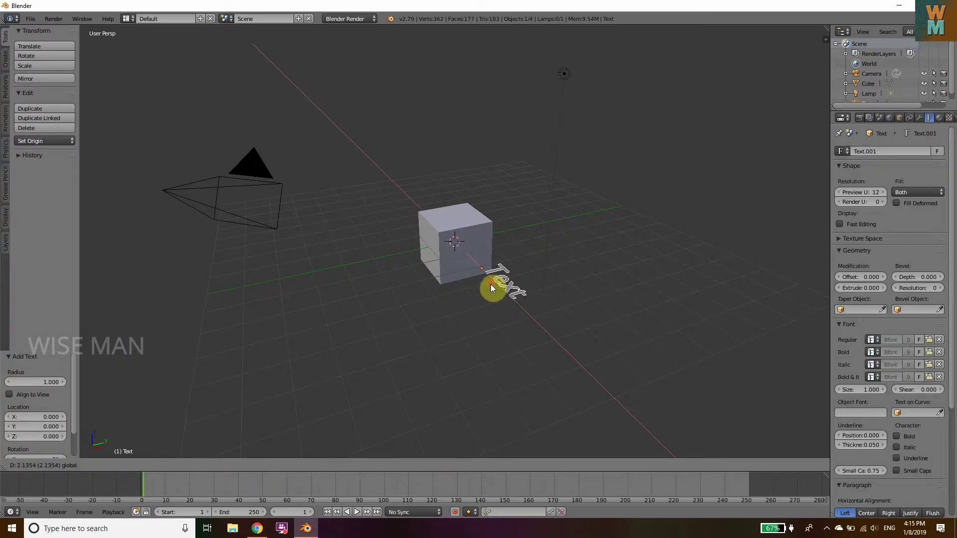
click(496, 285)
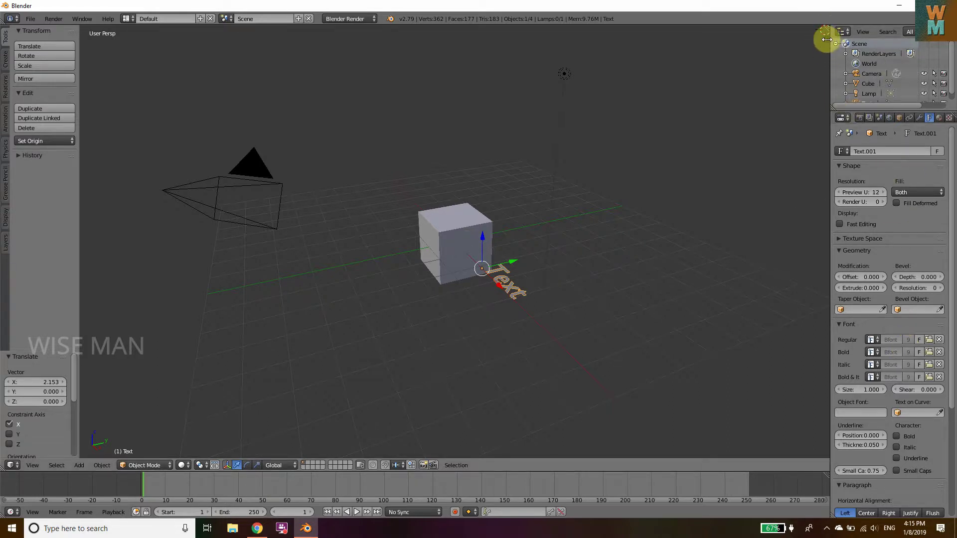
Open the viewport sidebar and enable Screencast Keys.
click(827, 34)
scroll(809, 344, down, 10)
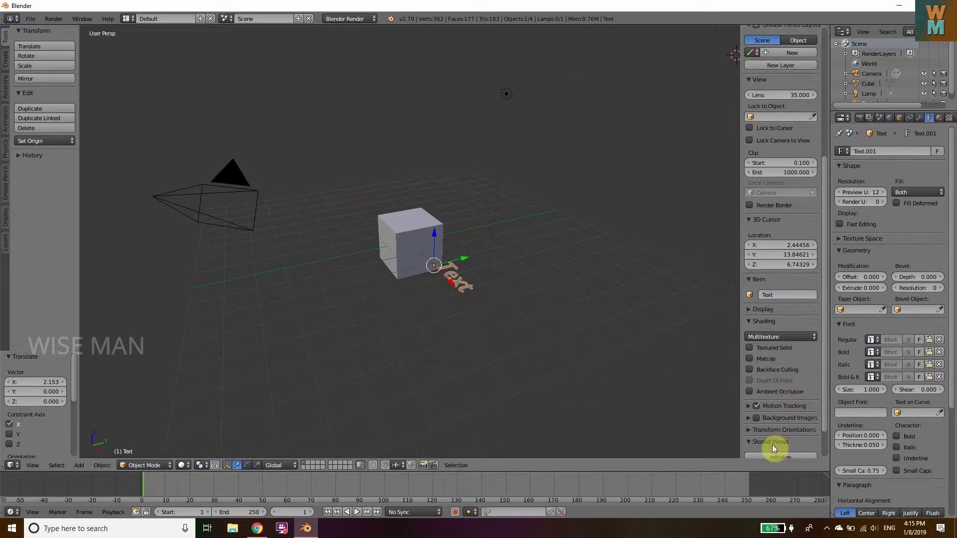
scroll(775, 443, down, 2)
click(778, 447)
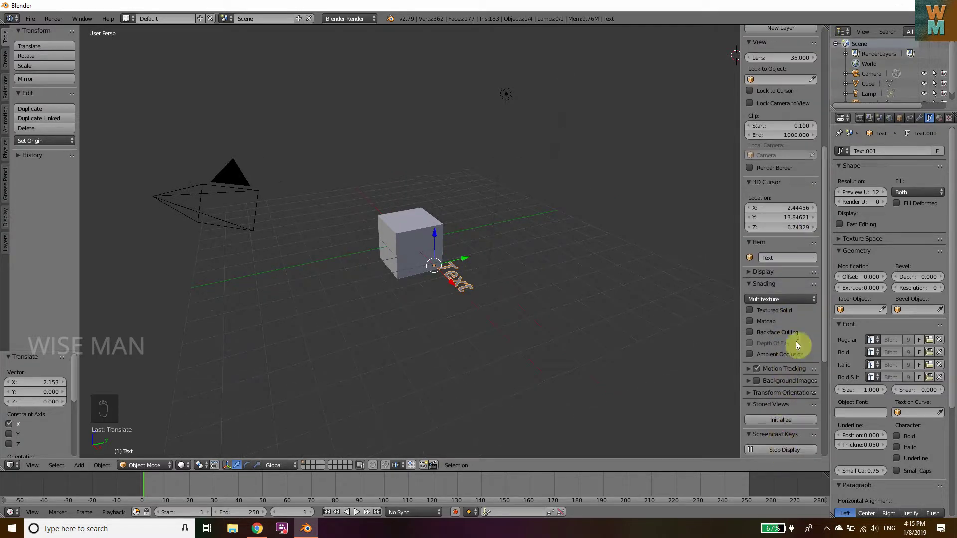
scroll(783, 310, up, 12)
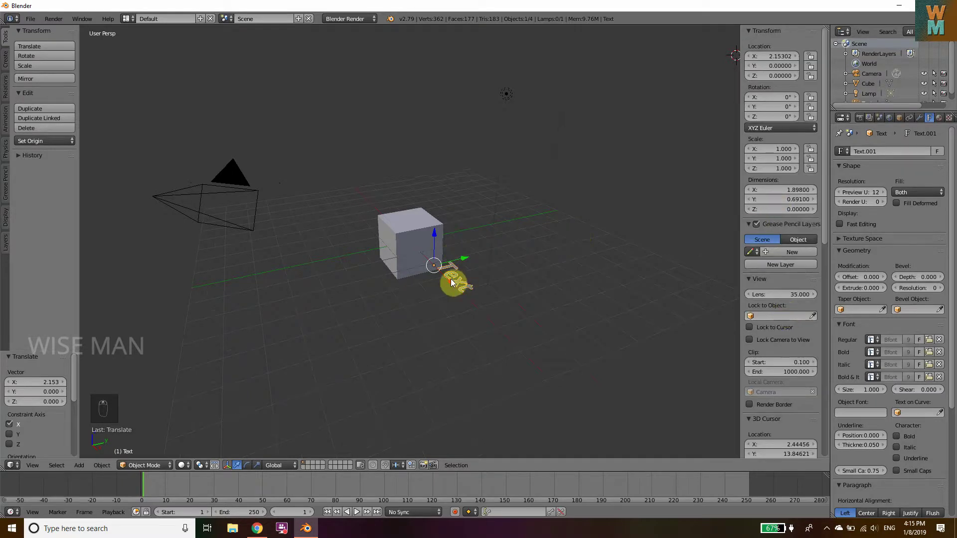
Shift the text along Y, rotate it 90° on X and Z, and raise it to Z 4.872.
drag(451, 279, 461, 296)
drag(464, 258, 420, 283)
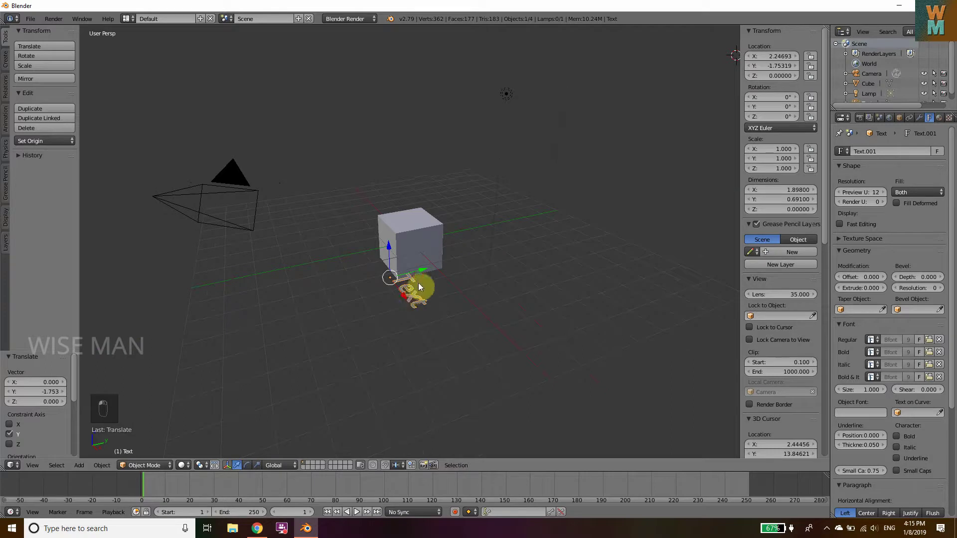
click(778, 97)
key(Return)
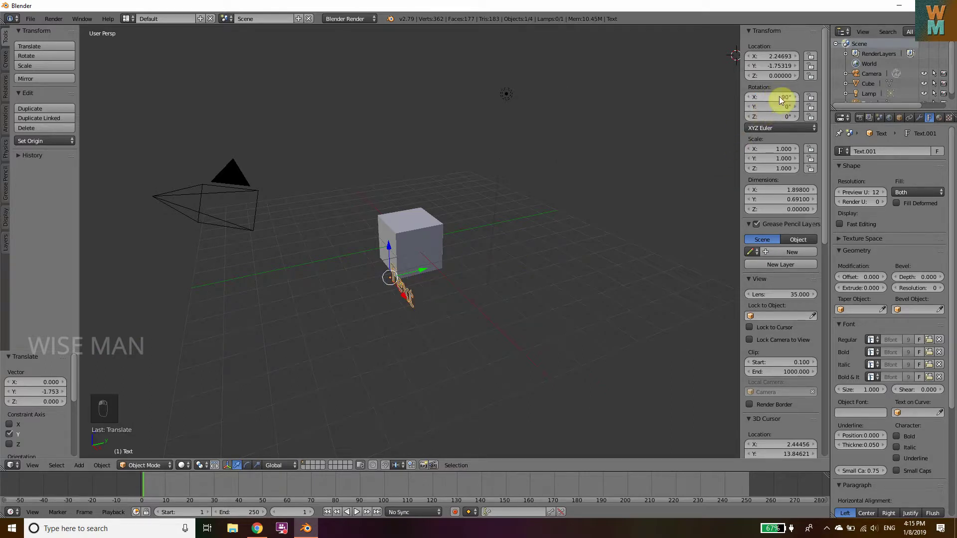
click(775, 113)
text(90)
key(Return)
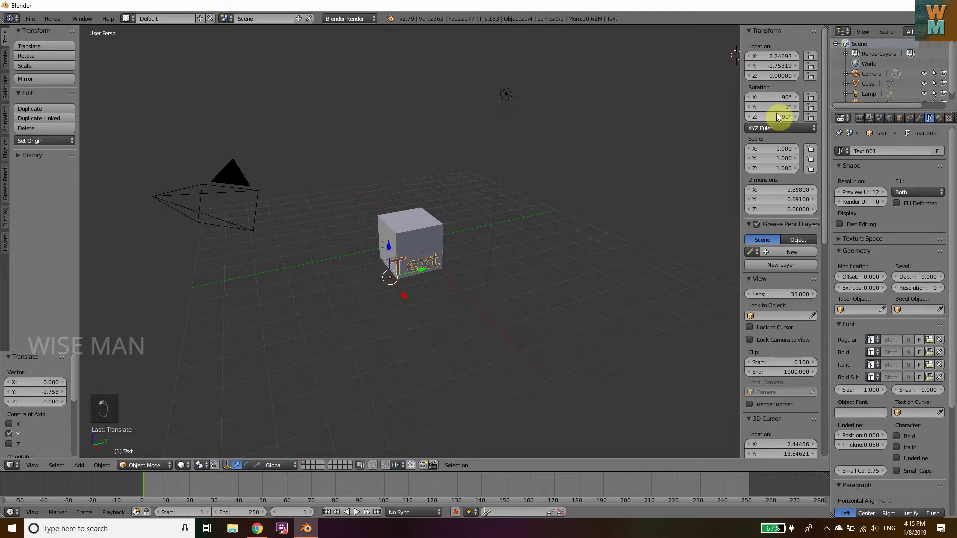
drag(389, 246, 368, 134)
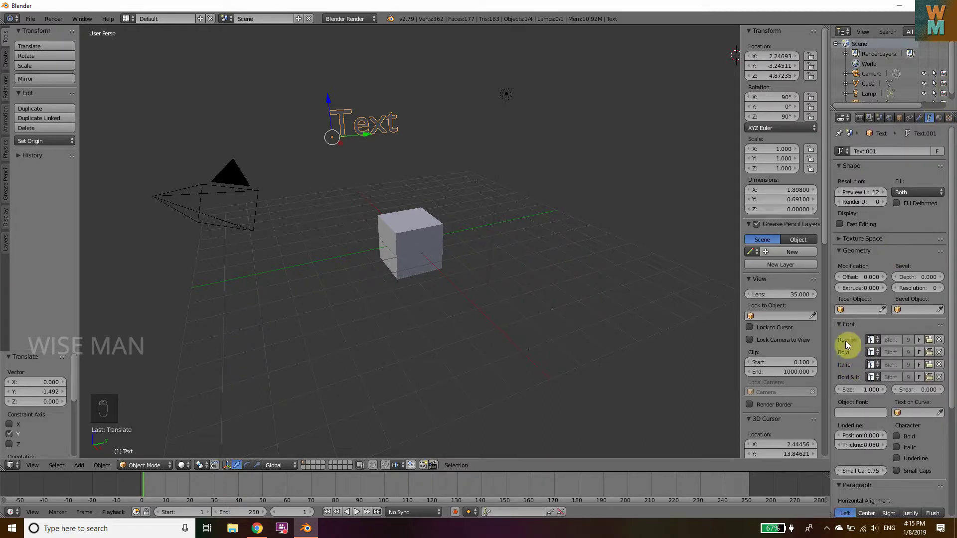
Load Mathe.ttf from the Desktop as the text's Regular font.
click(871, 340)
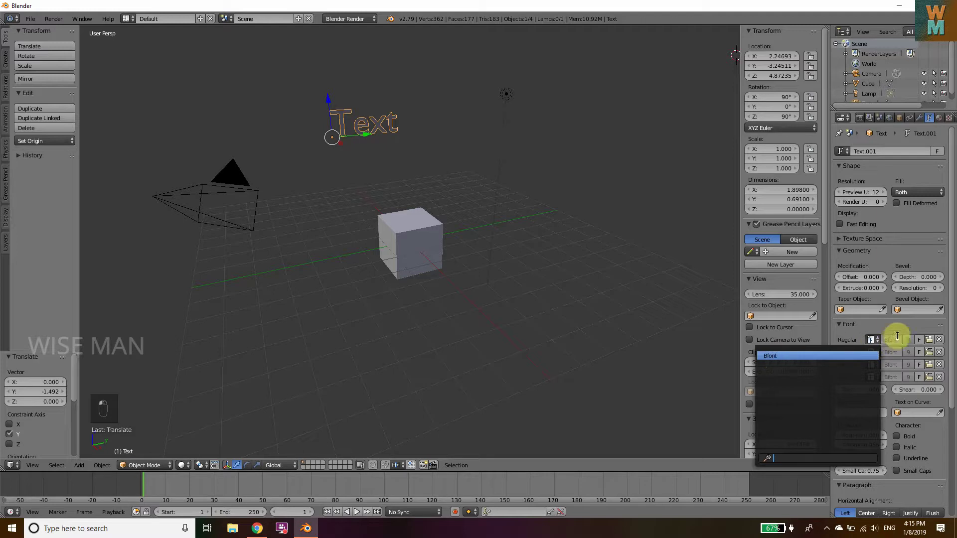
click(929, 339)
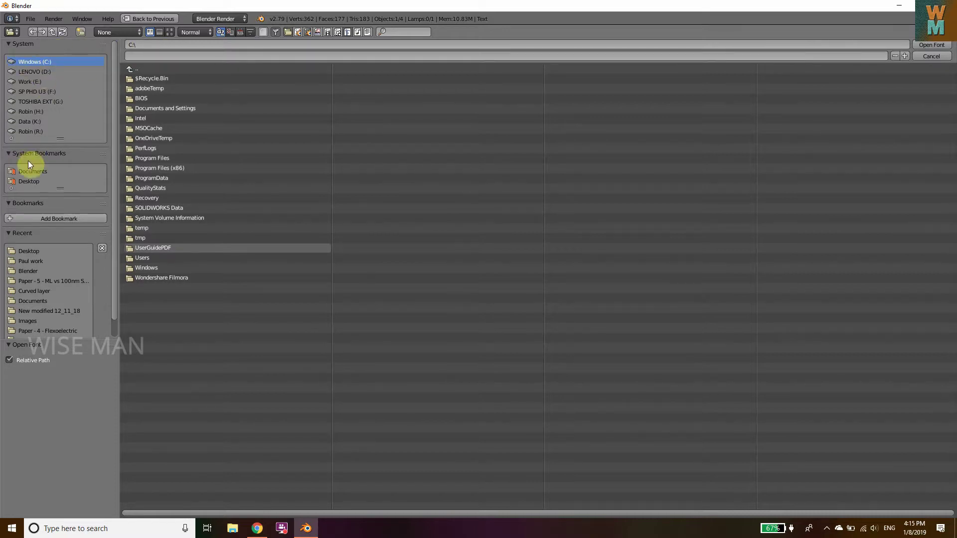
click(29, 182)
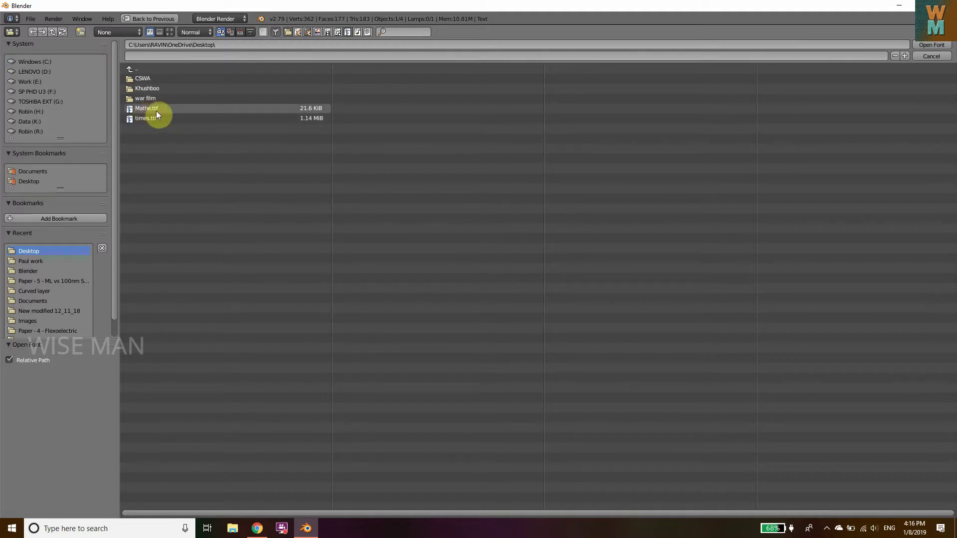
click(160, 108)
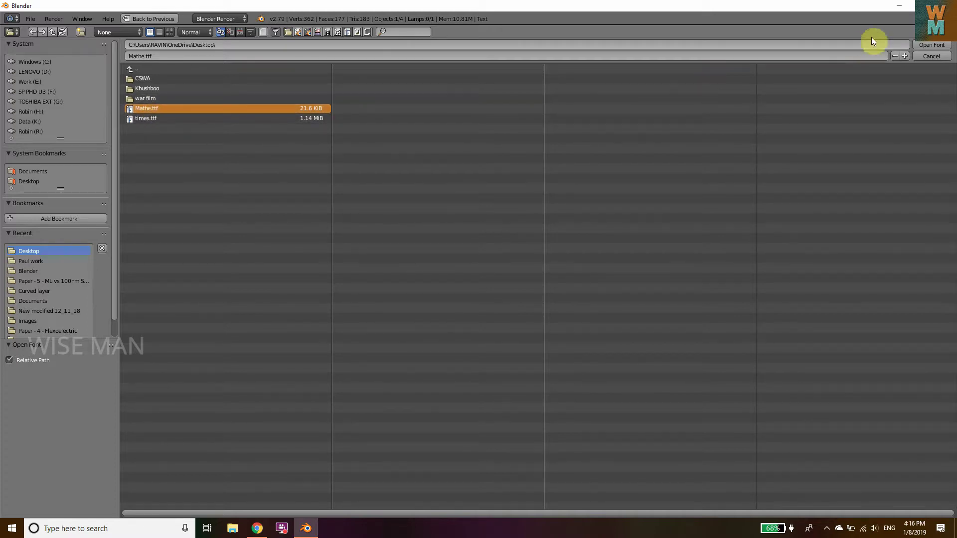
click(928, 45)
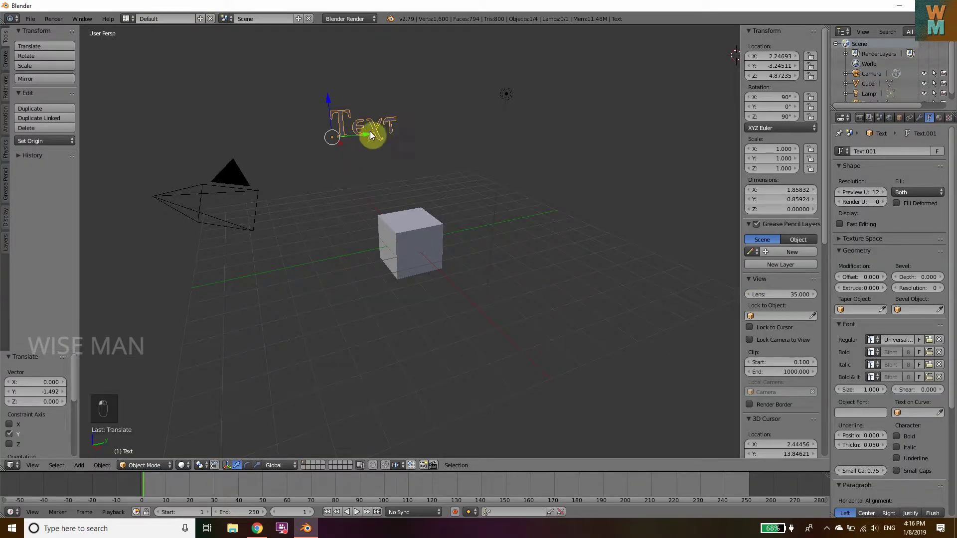
Switch the text to Edit Mode and delete the default word 'Text'.
click(155, 466)
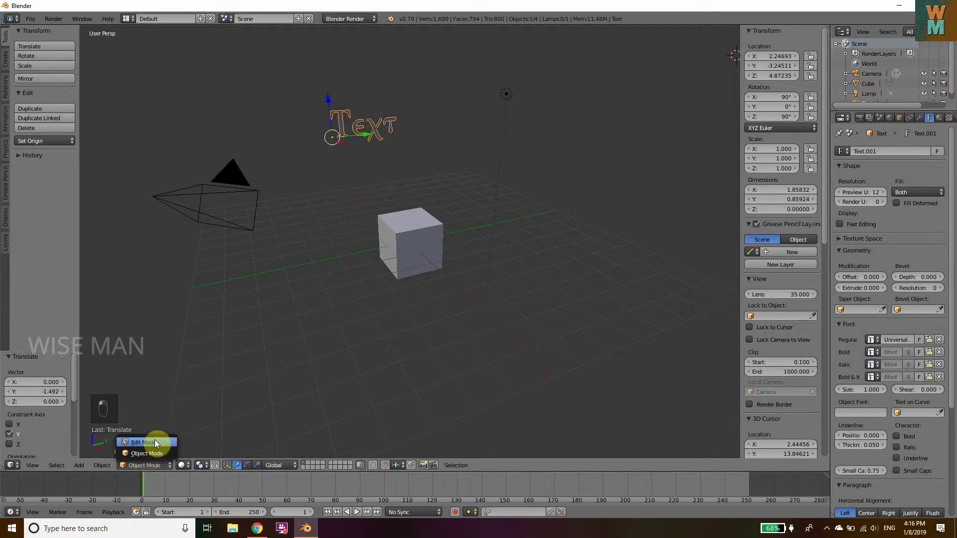
click(154, 439)
key(BackSpace)
key(BackSpace)
key(BackSpace)
key(BackSpace)
key(BackSpace)
key(BackSpace)
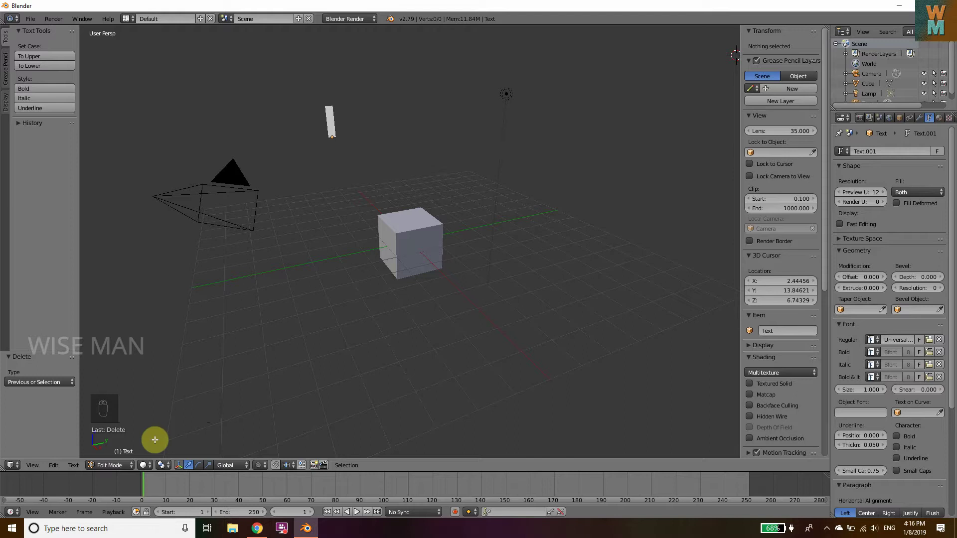
Type three Greek rows: qwerttyuiop[]\, asdfghjkl;' and zxcvbnm,./.
text(q)
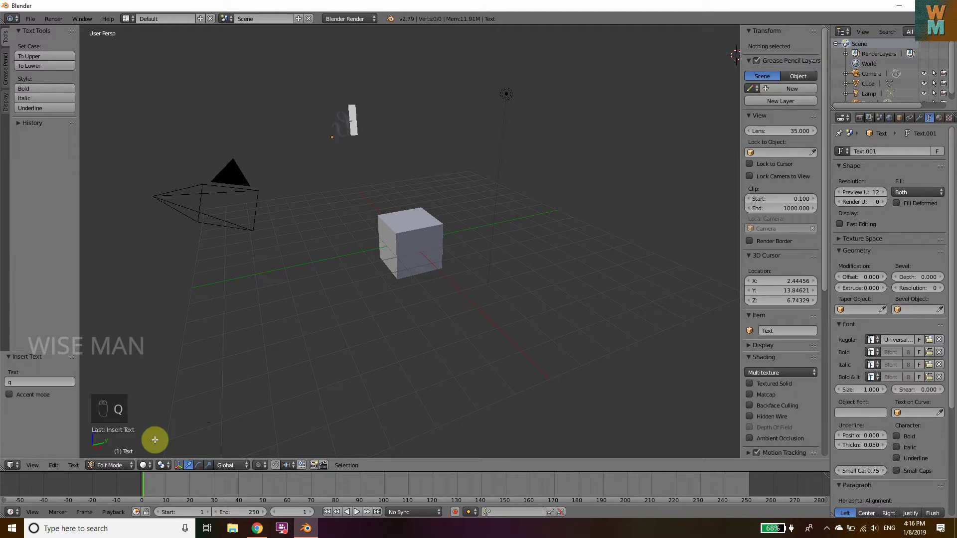
text(w)
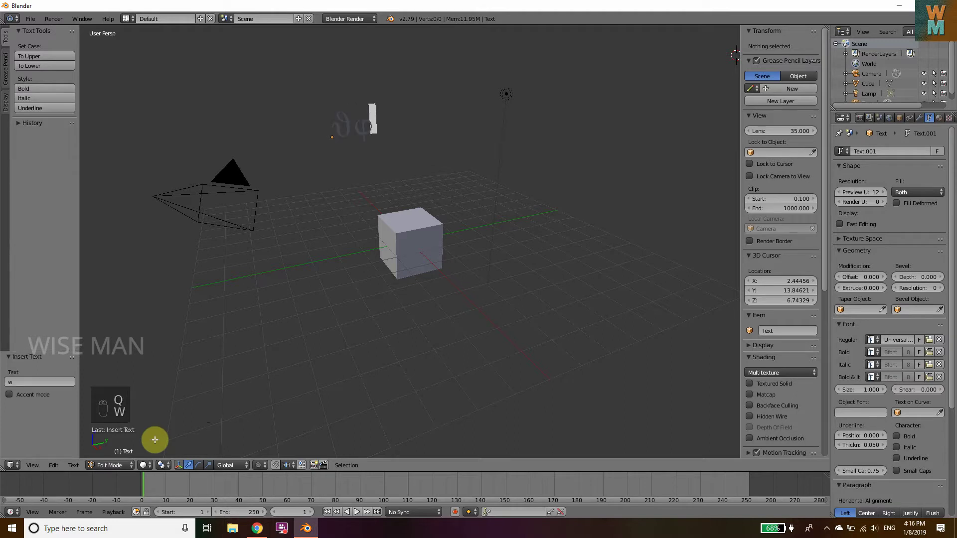
text(e)
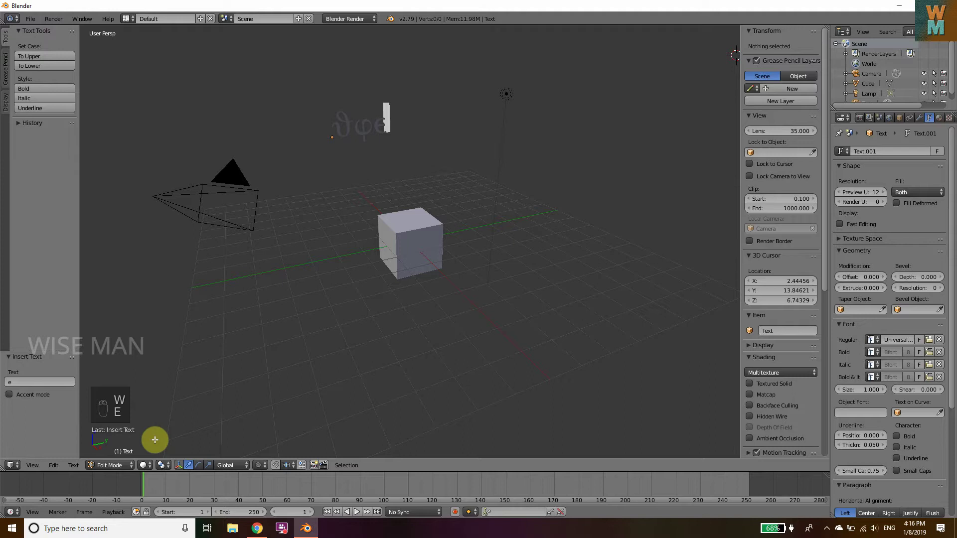
text(rt)
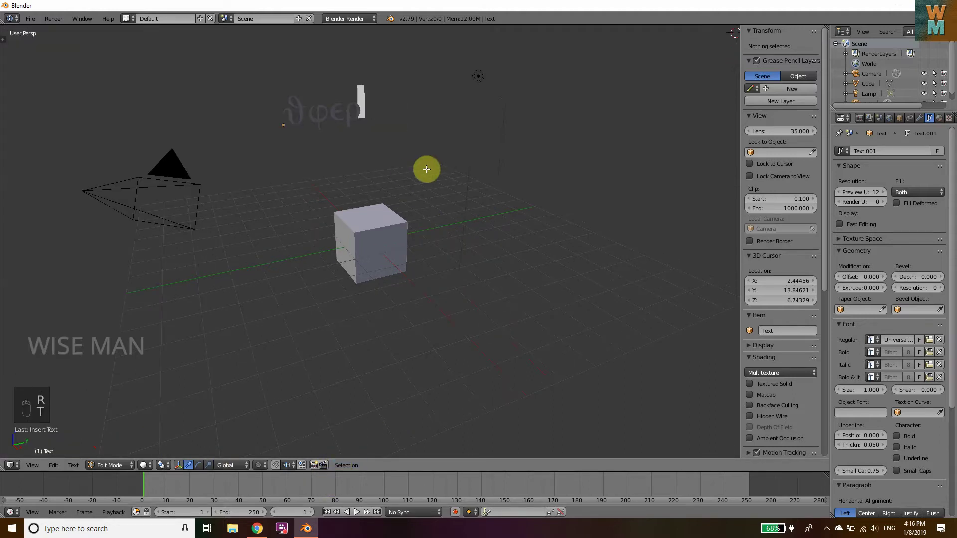
text(tyu)
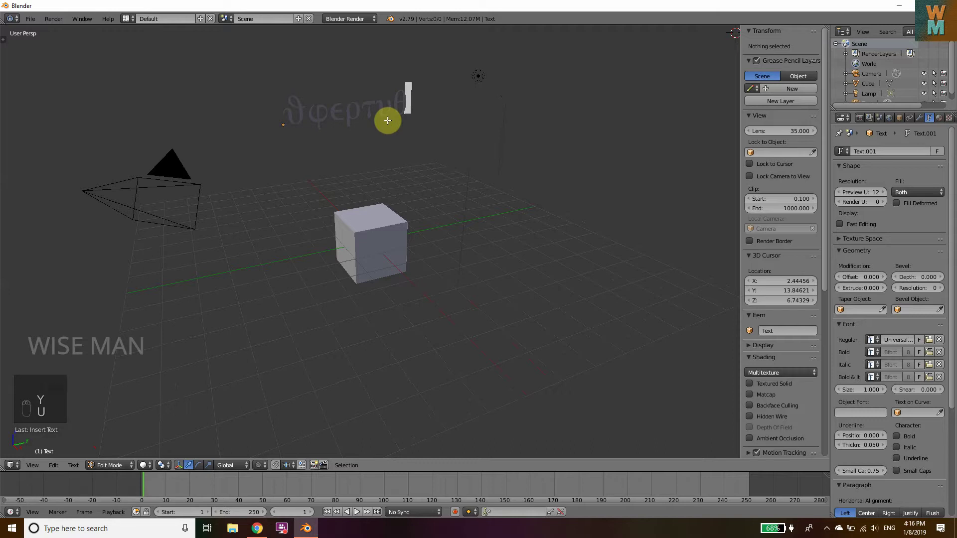
text(i)
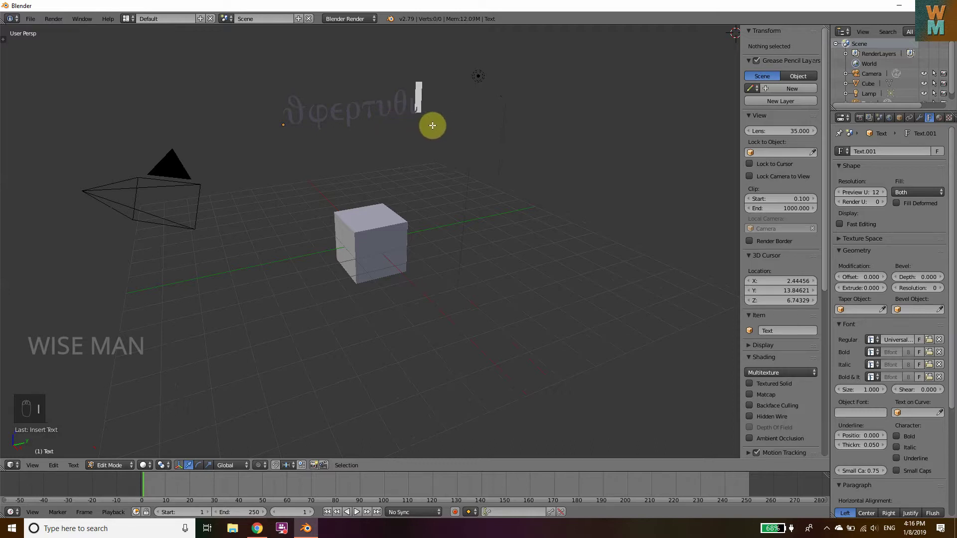
text(op)
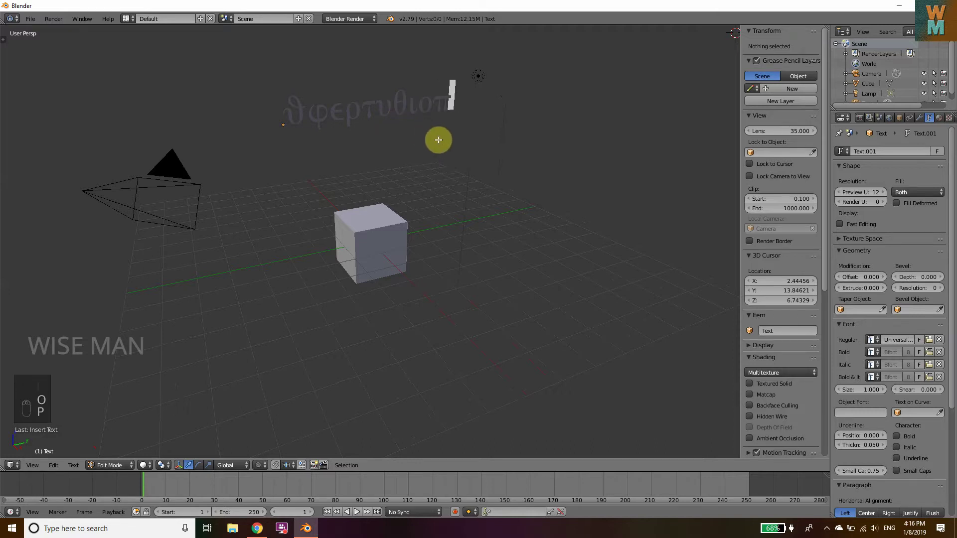
text([]\)
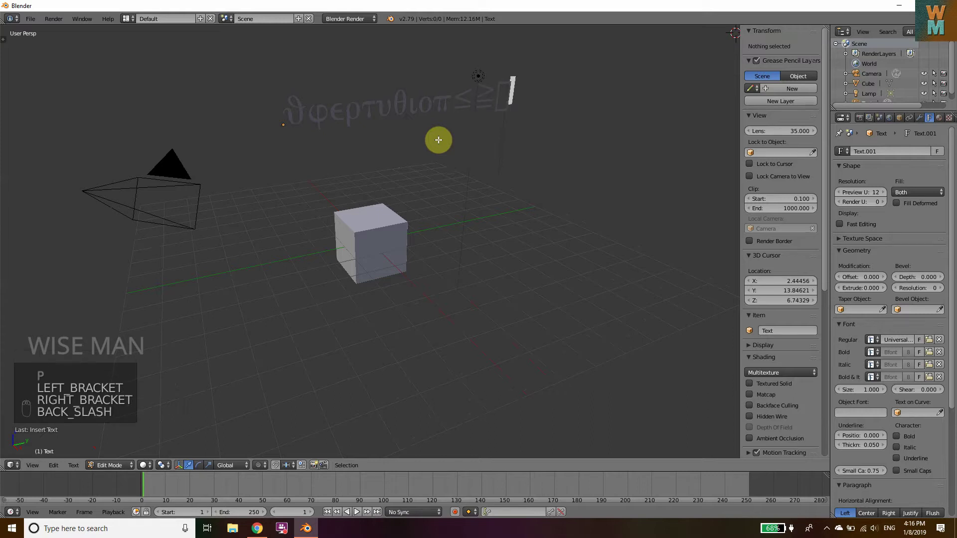
key(Return)
text(as)
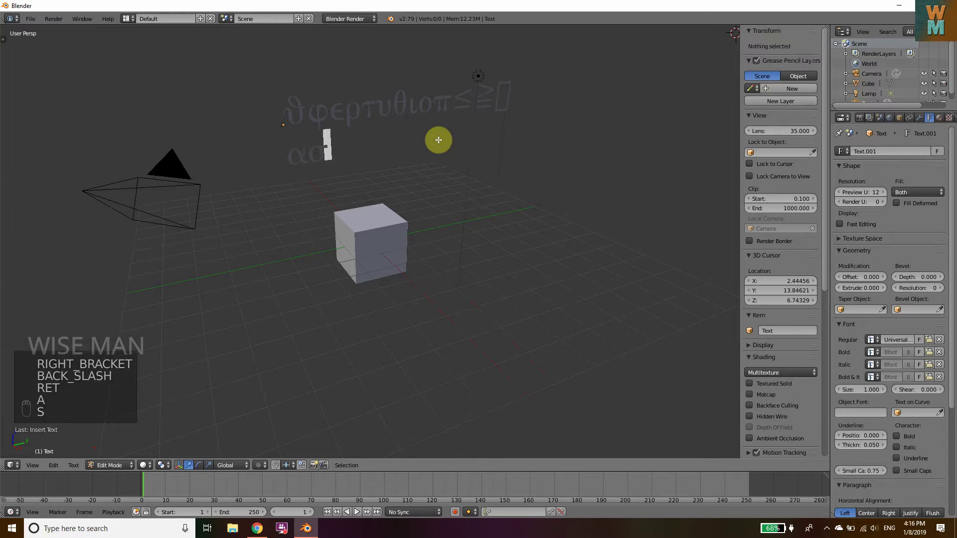
text(dfg)
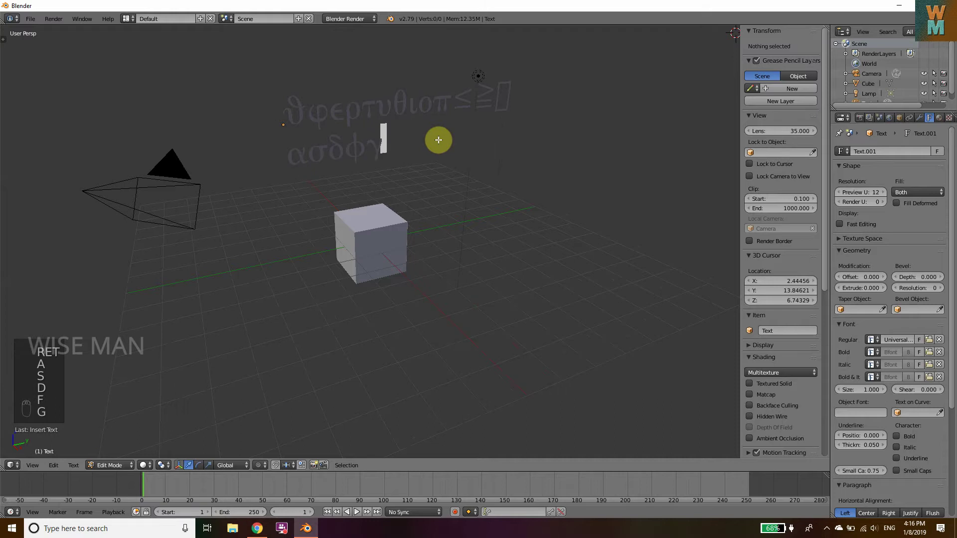
text(hjkl;')
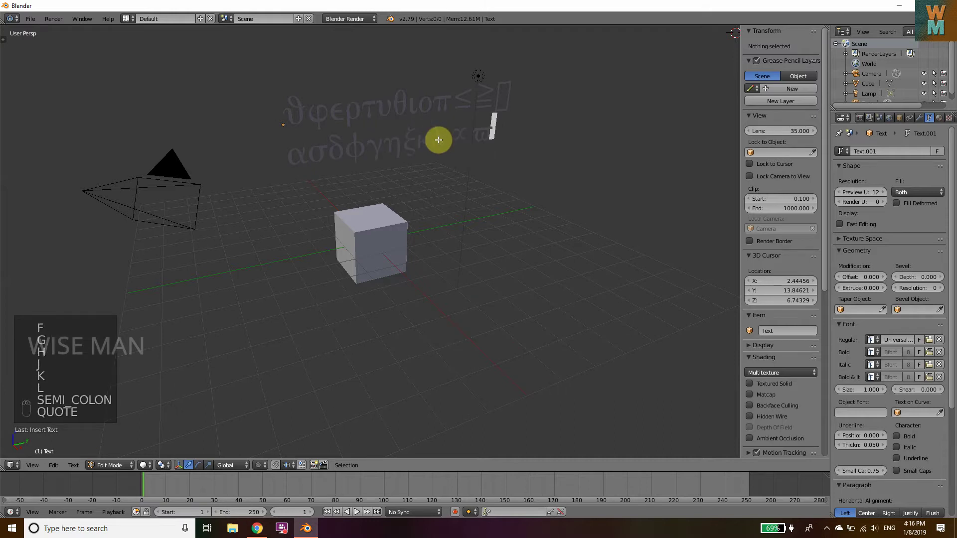
key(Return)
text(zxcvb)
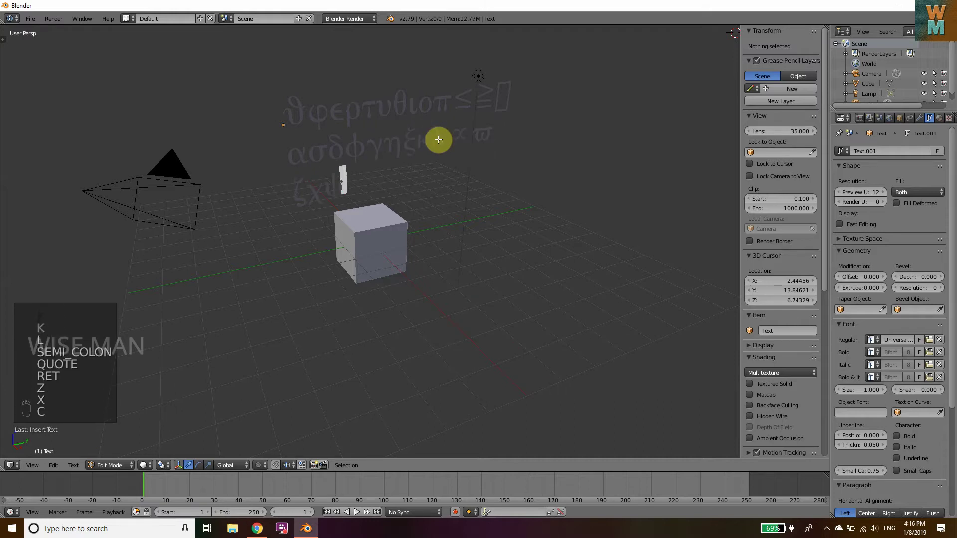
text(nm,./)
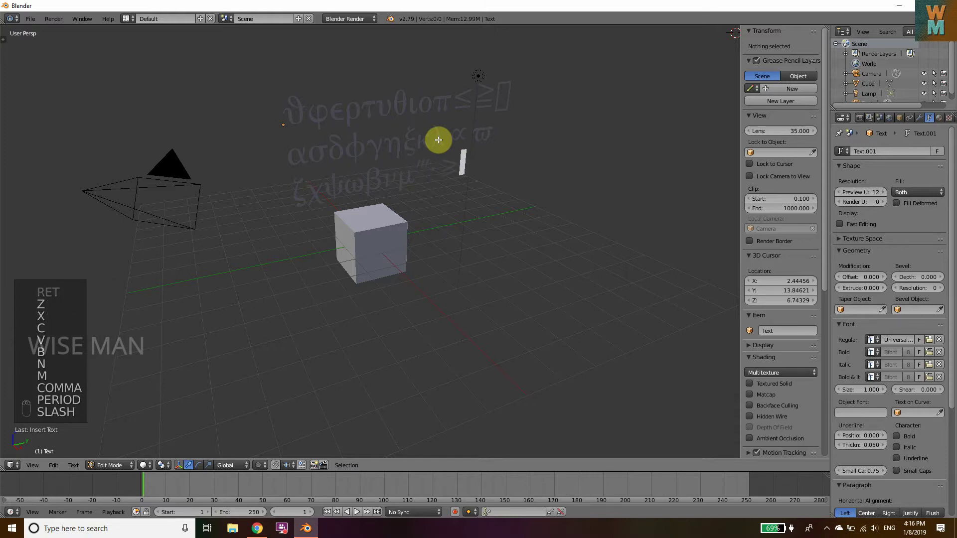
Try Alt+Q, W, A, S, D, F glyphs on a fourth line, then erase them.
key(Return)
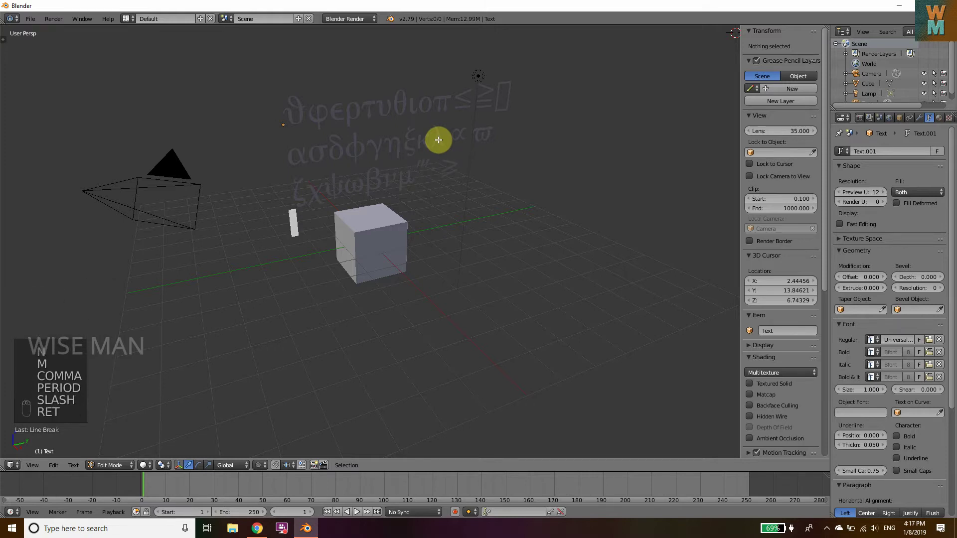
key(alt+q)
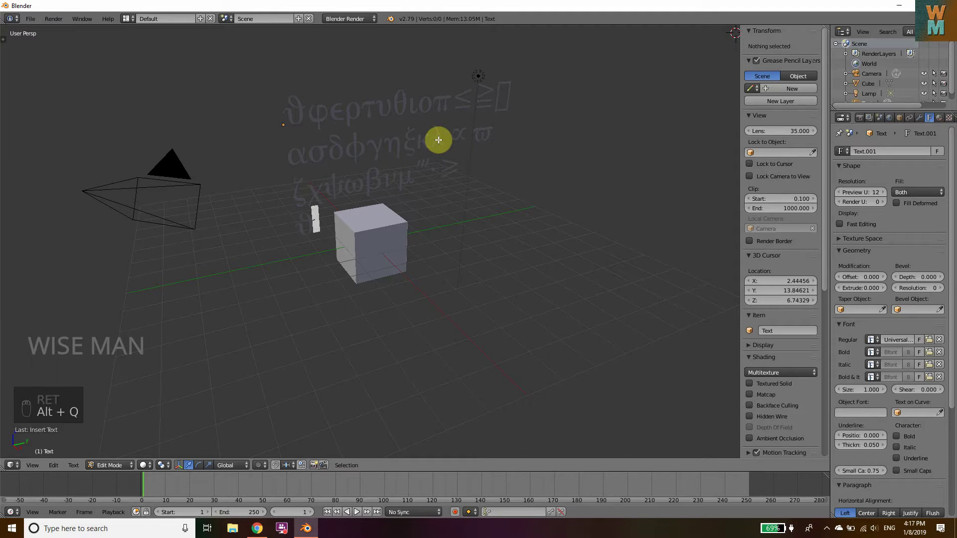
key(alt+w)
key(alt+a)
key(alt+a)
key(alt+s)
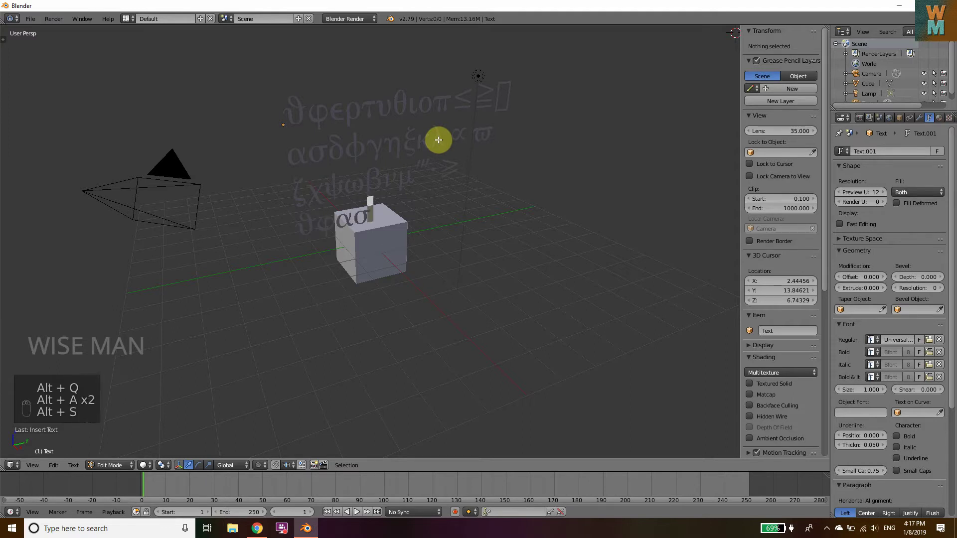
key(alt+d)
key(alt+f)
key(BackSpace)
key(BackSpace)
key(BackSpace)
key(BackSpace)
key(BackSpace)
key(BackSpace)
key(BackSpace)
key(BackSpace)
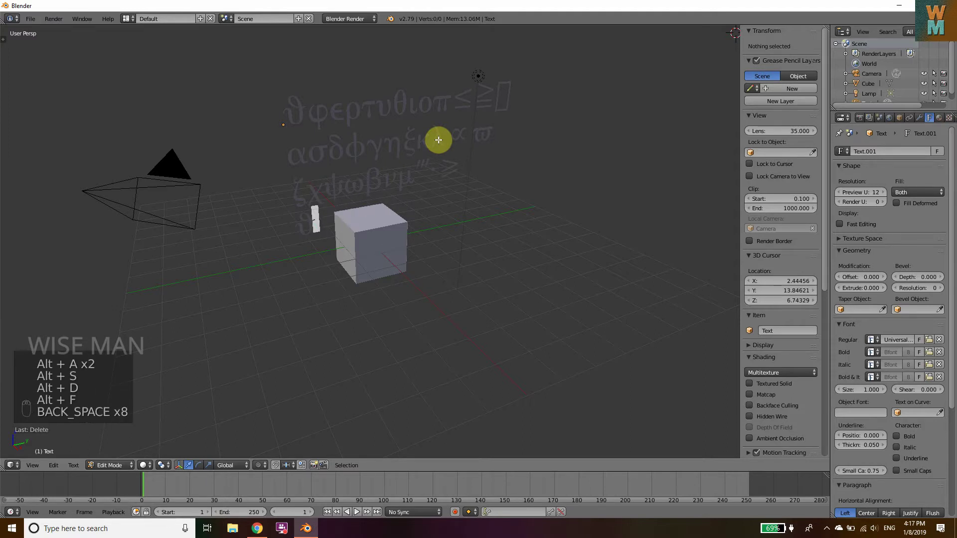
key(BackSpace)
key(ctrl+a)
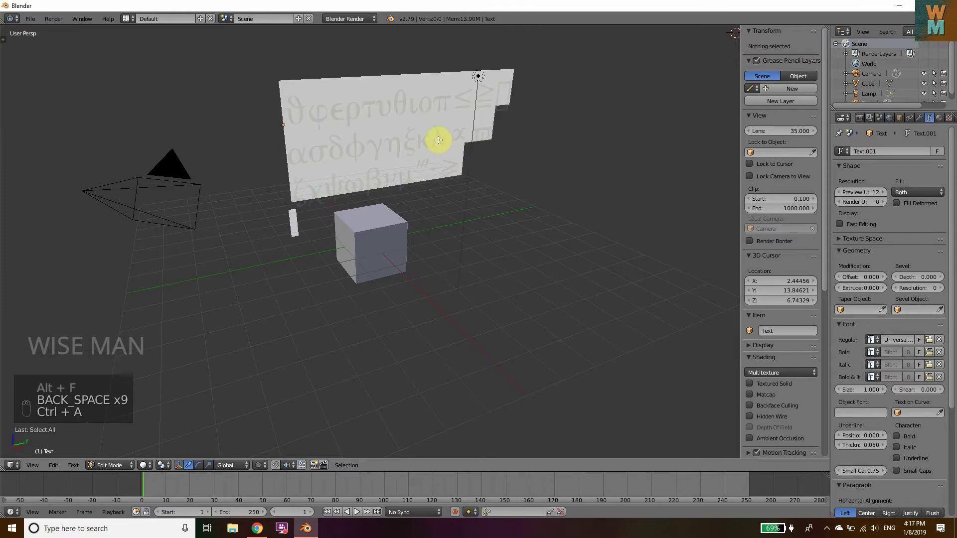
key(Escape)
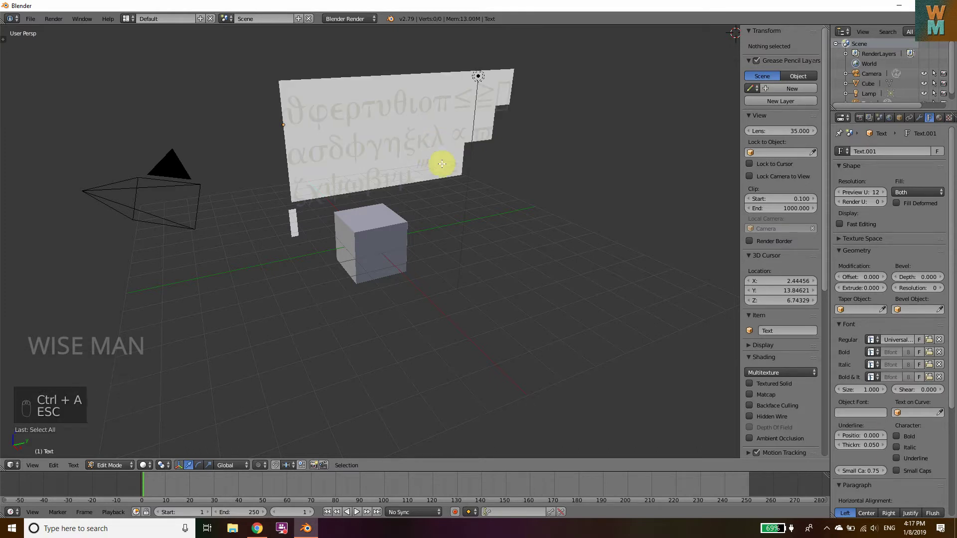
click(348, 234)
click(427, 165)
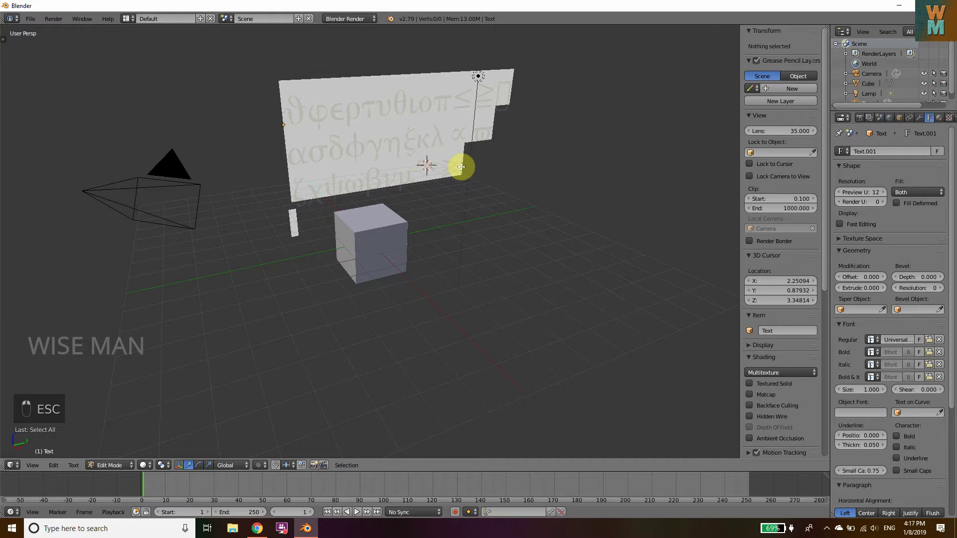
key(ctrl+a)
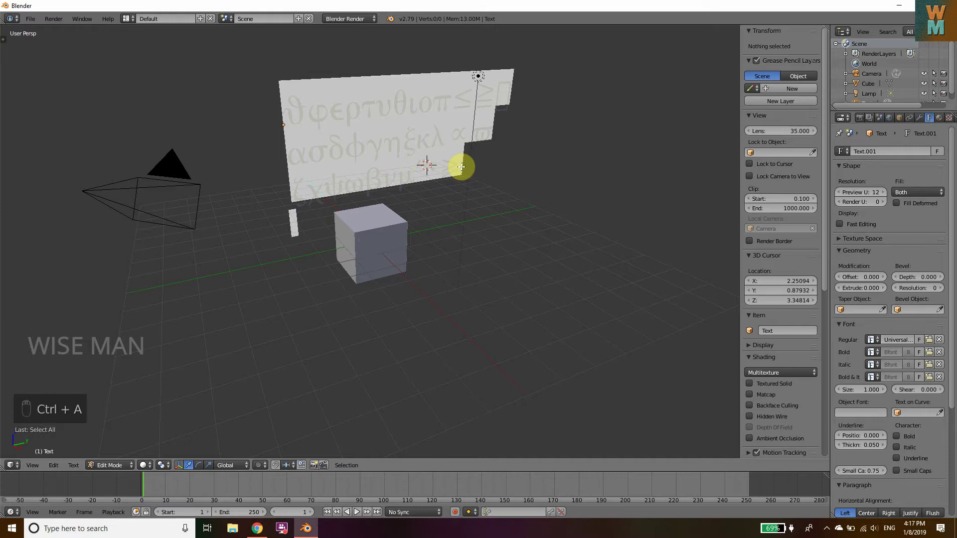
click(121, 465)
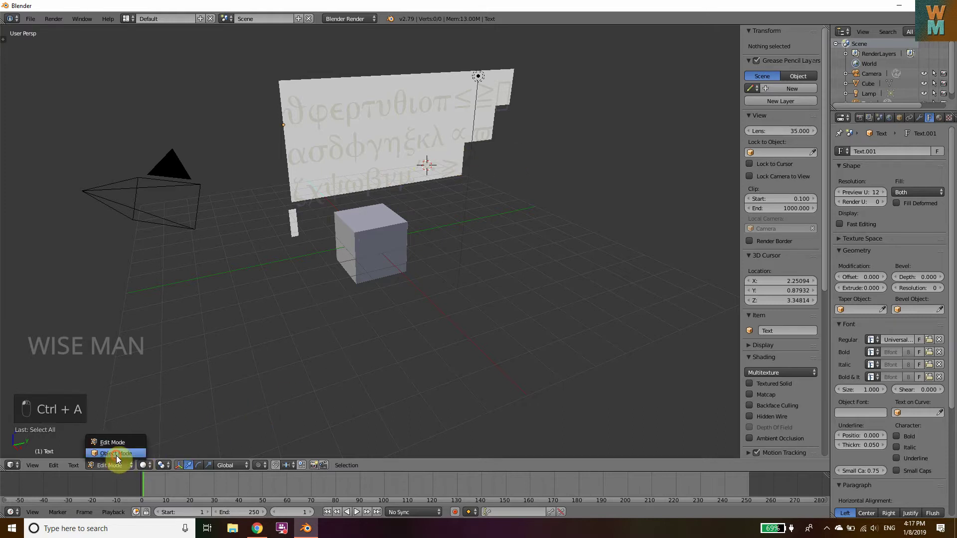
click(107, 440)
click(145, 465)
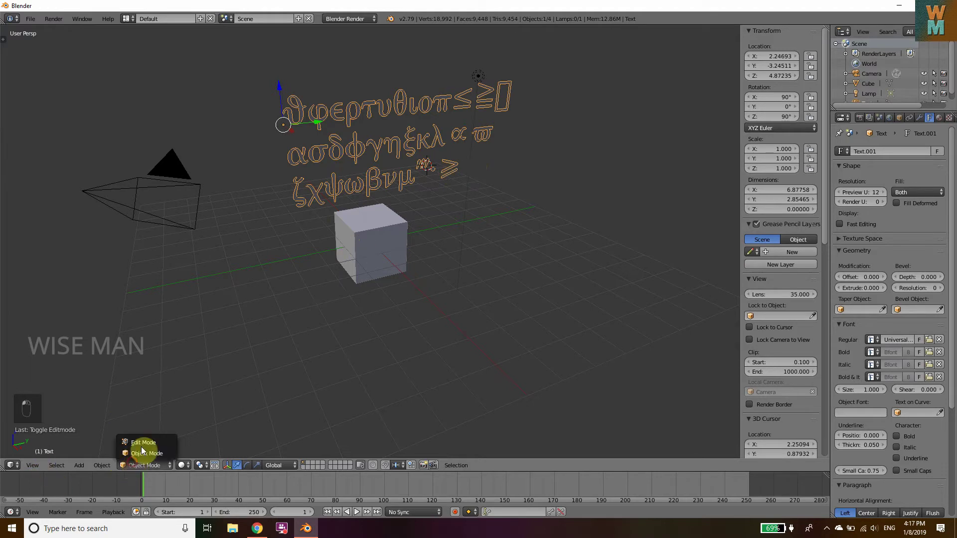
click(142, 451)
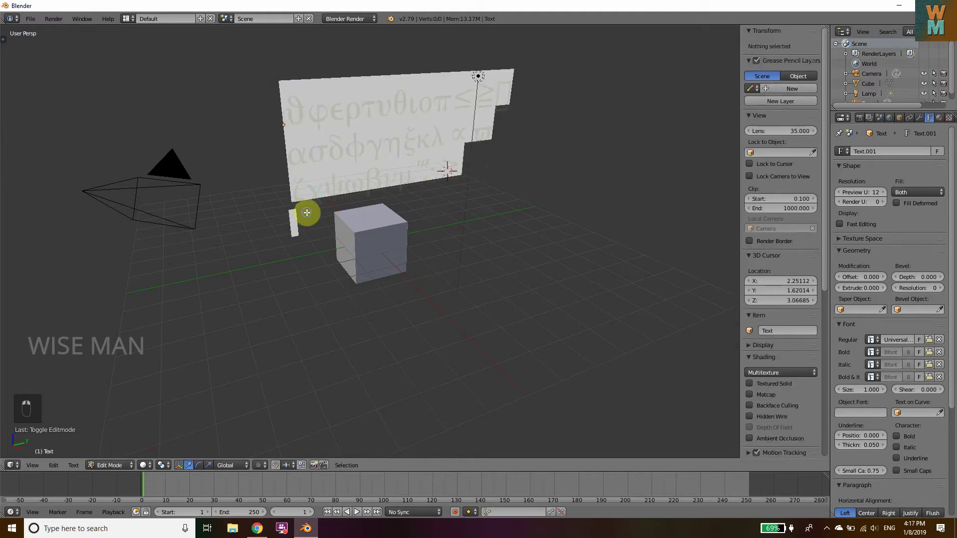
Add an uppercase Greek line with QWERTYUIOP and SSDFGHJKLZXC, trimming four extra letters.
key(Return)
key(BackSpace)
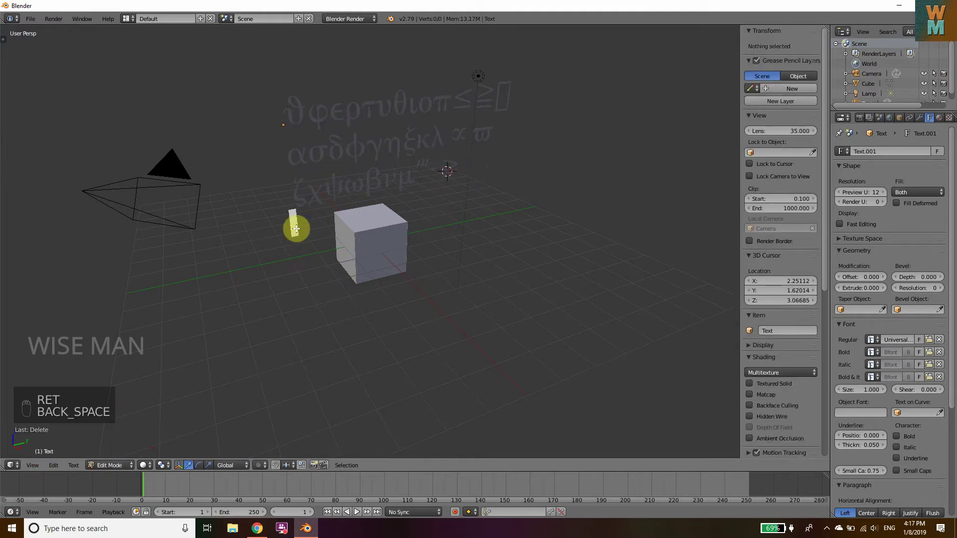
text(Q)
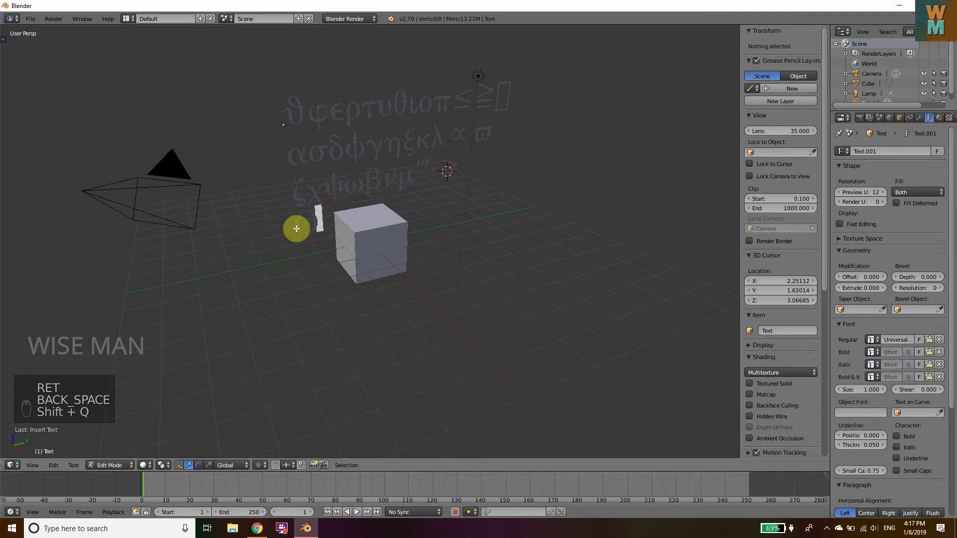
text(W)
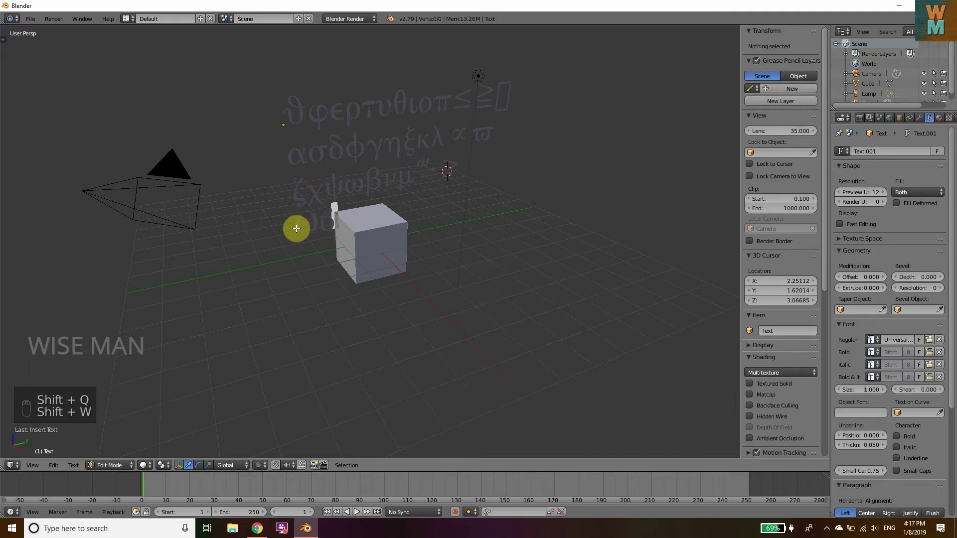
text(ERTYUIOP)
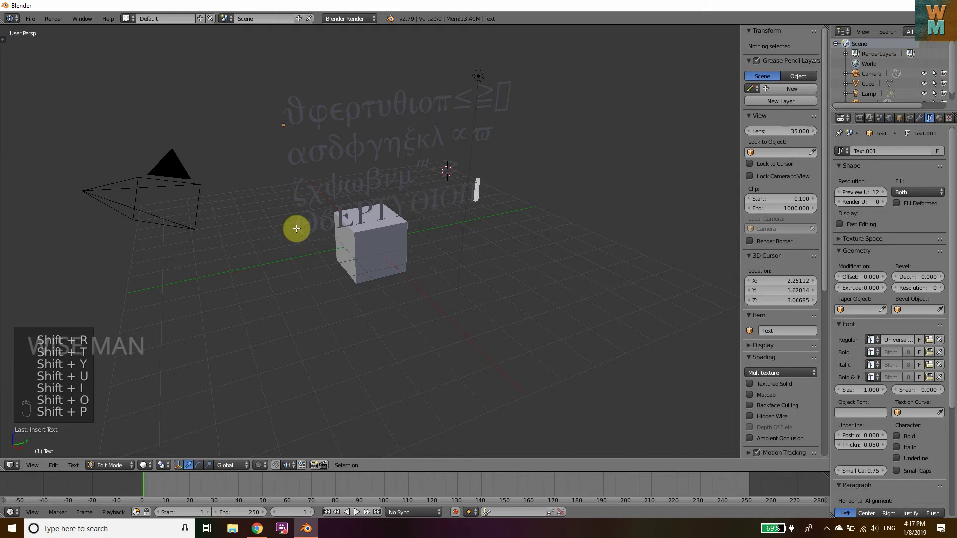
key(shift+Return)
text(SSDFGH)
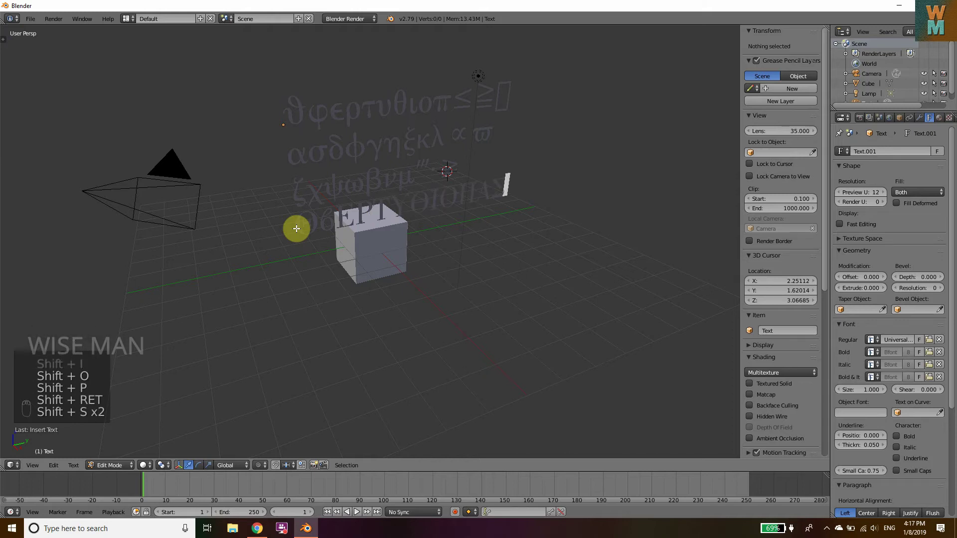
text(JKLZX)
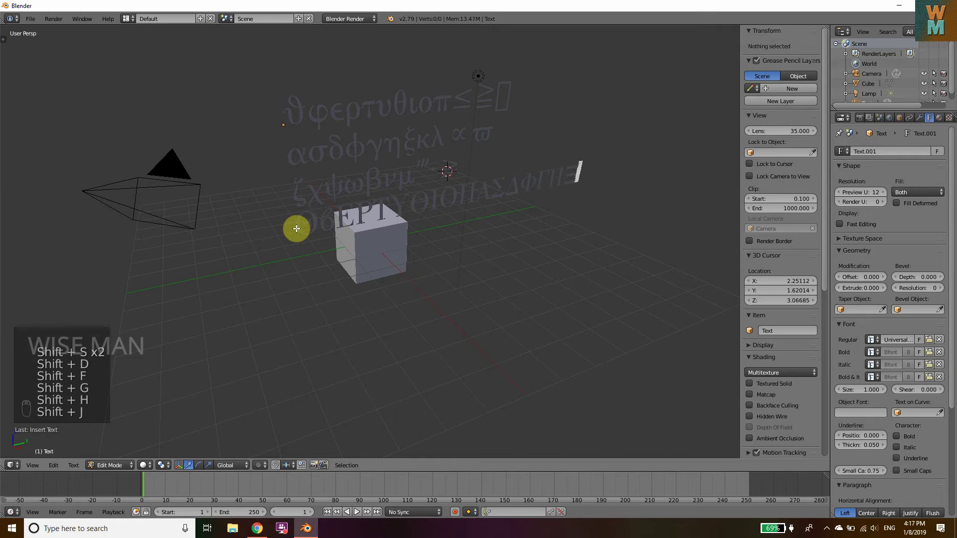
text(C)
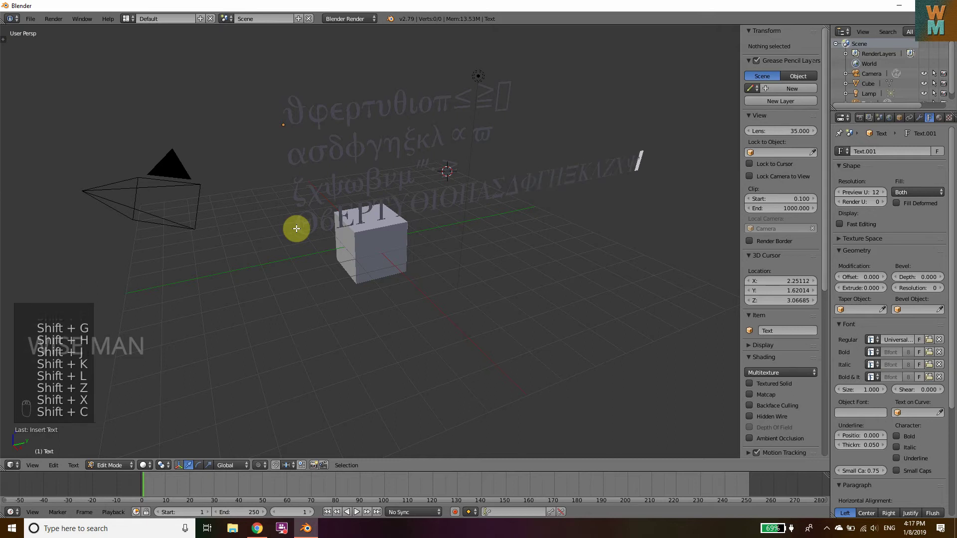
key(BackSpace)
key(BackSpace)
key(BackSpace)
key(BackSpace)
key(Return)
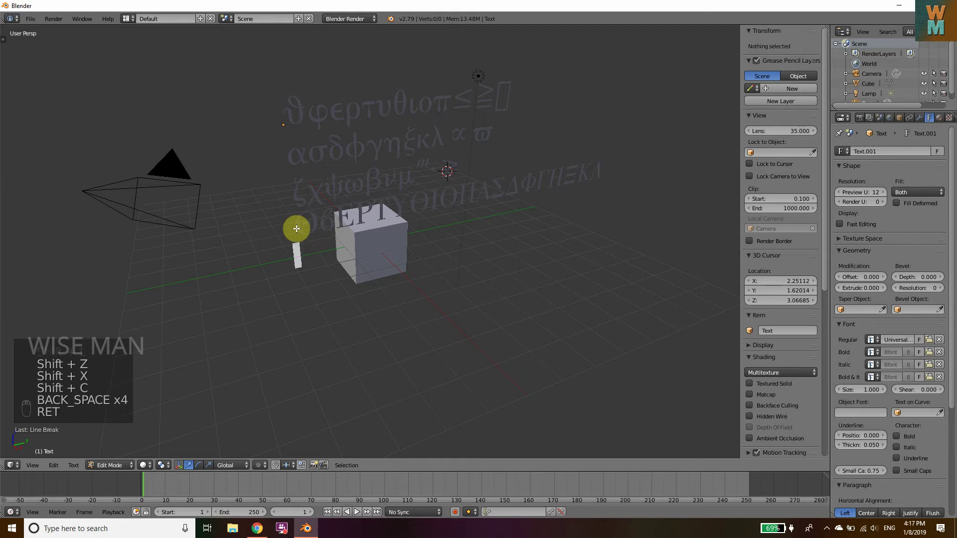
text(12345678)
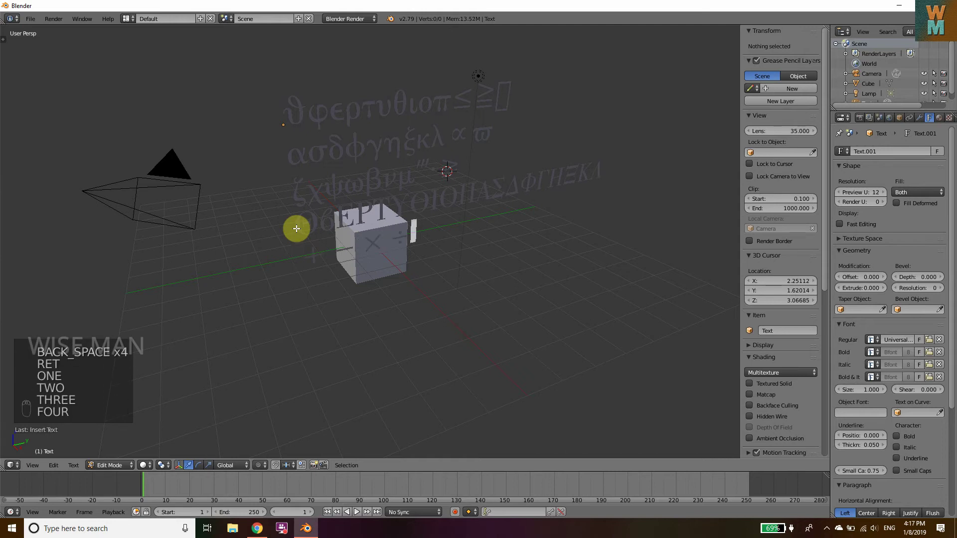
text(90)
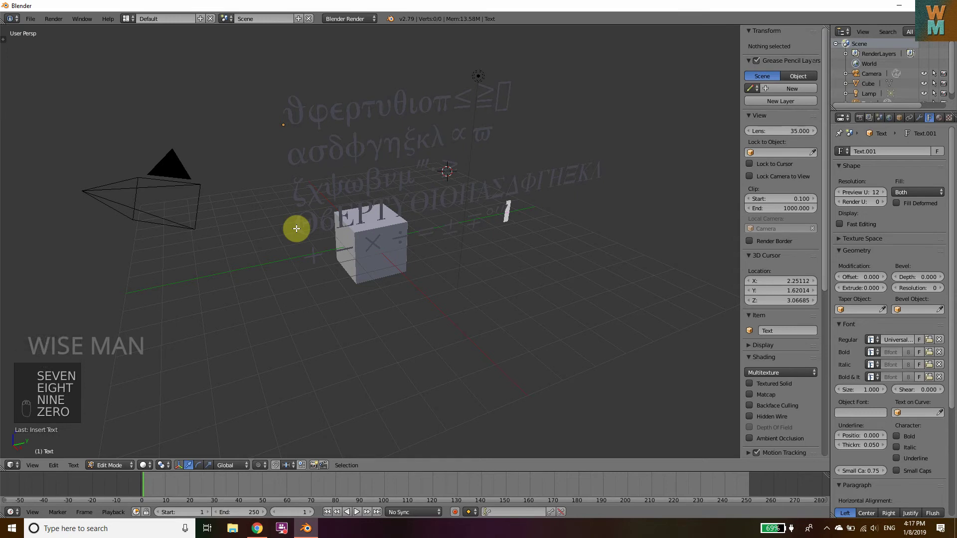
text(BNM)
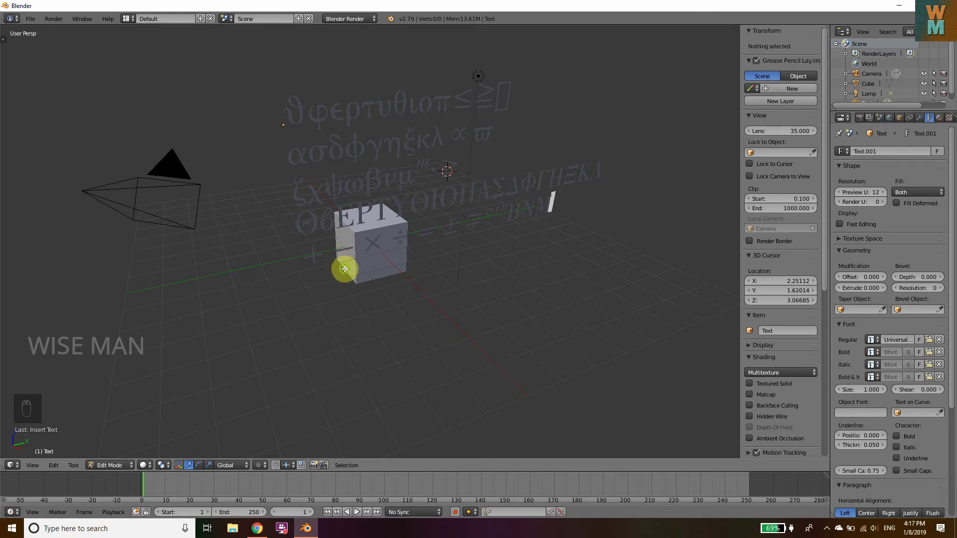
middle_drag(344, 269, 349, 186)
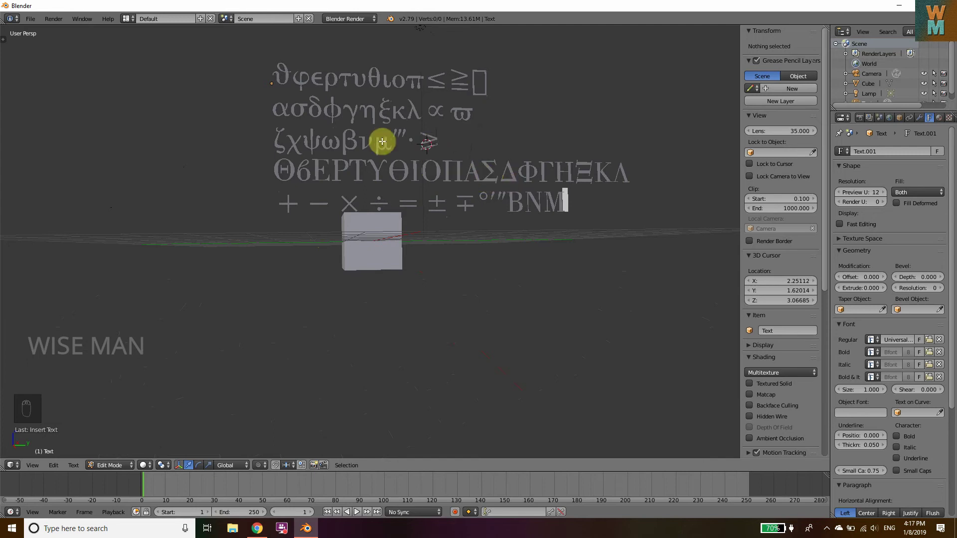
middle_drag(380, 208, 383, 220)
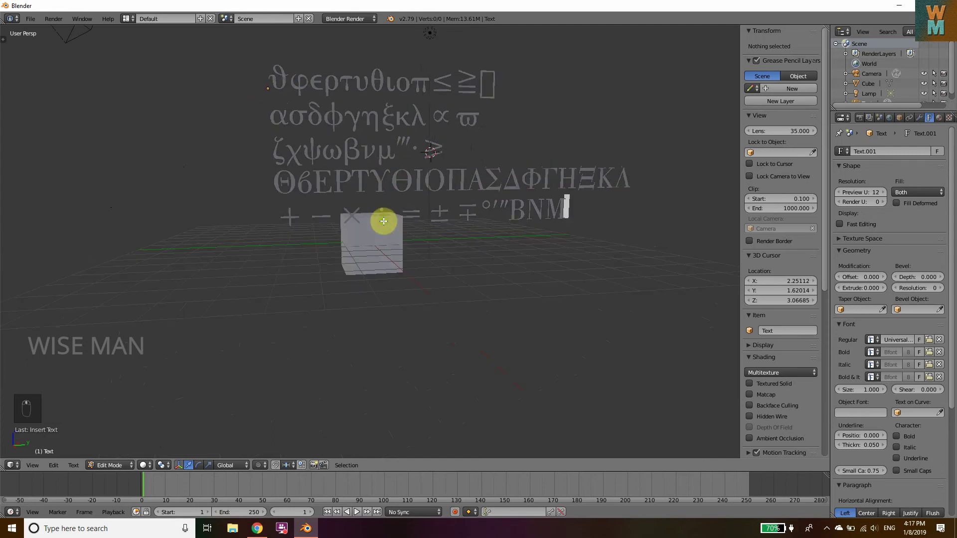